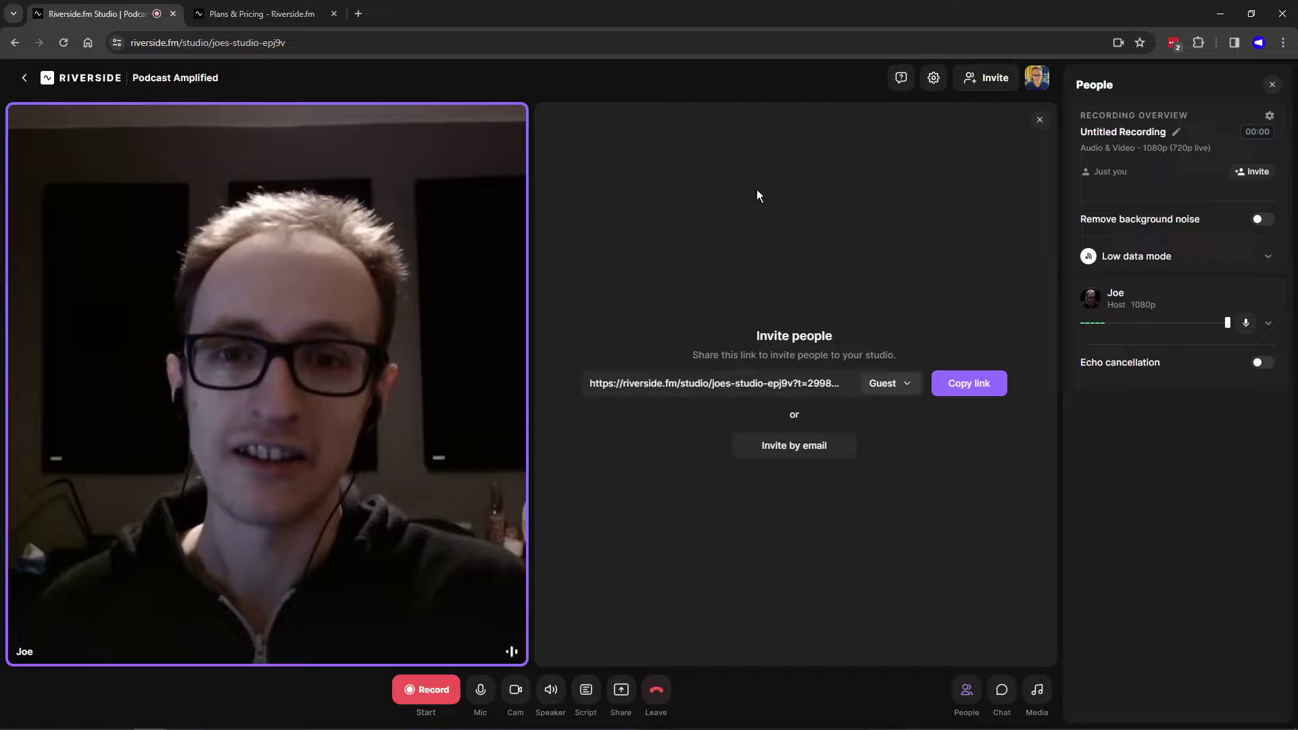
Switch to the open Plans & Pricing tab comparing Free, Standard, Pro and Business plans
key(ctrl+Tab)
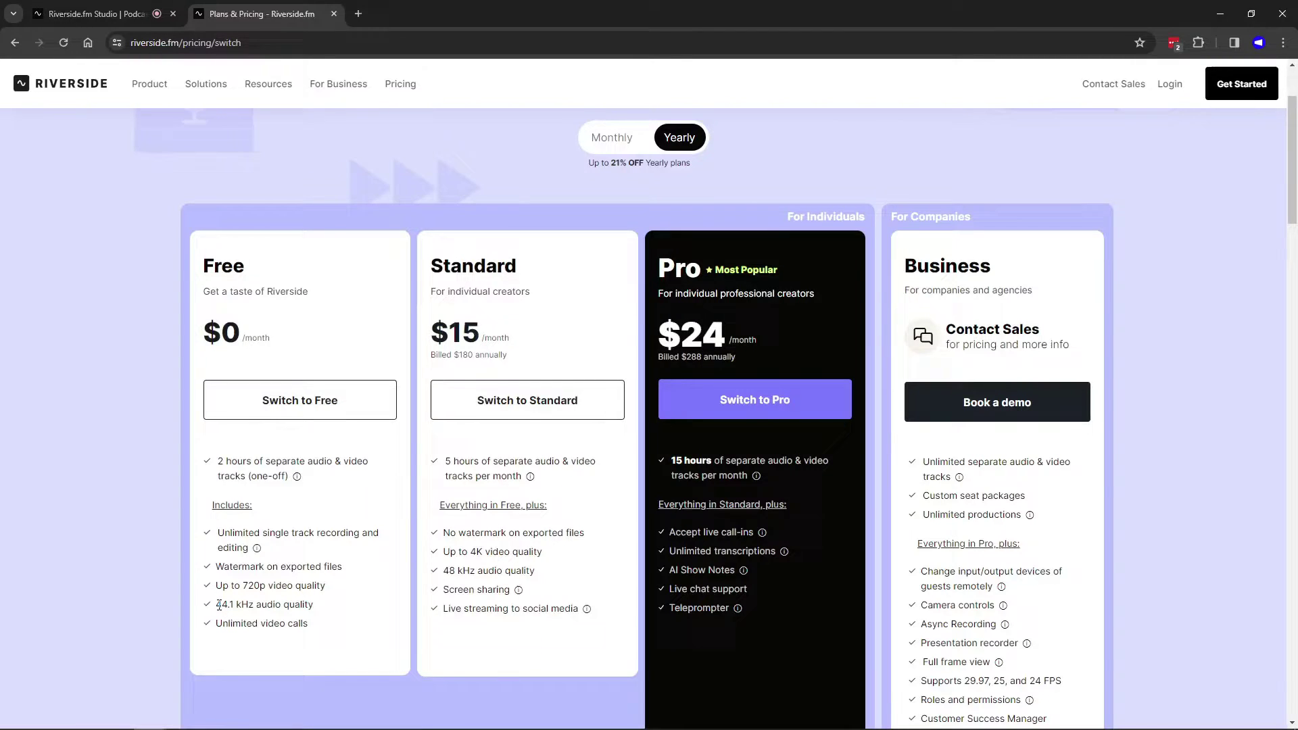
Return to the Riverside recording studio tab
key(ctrl+1)
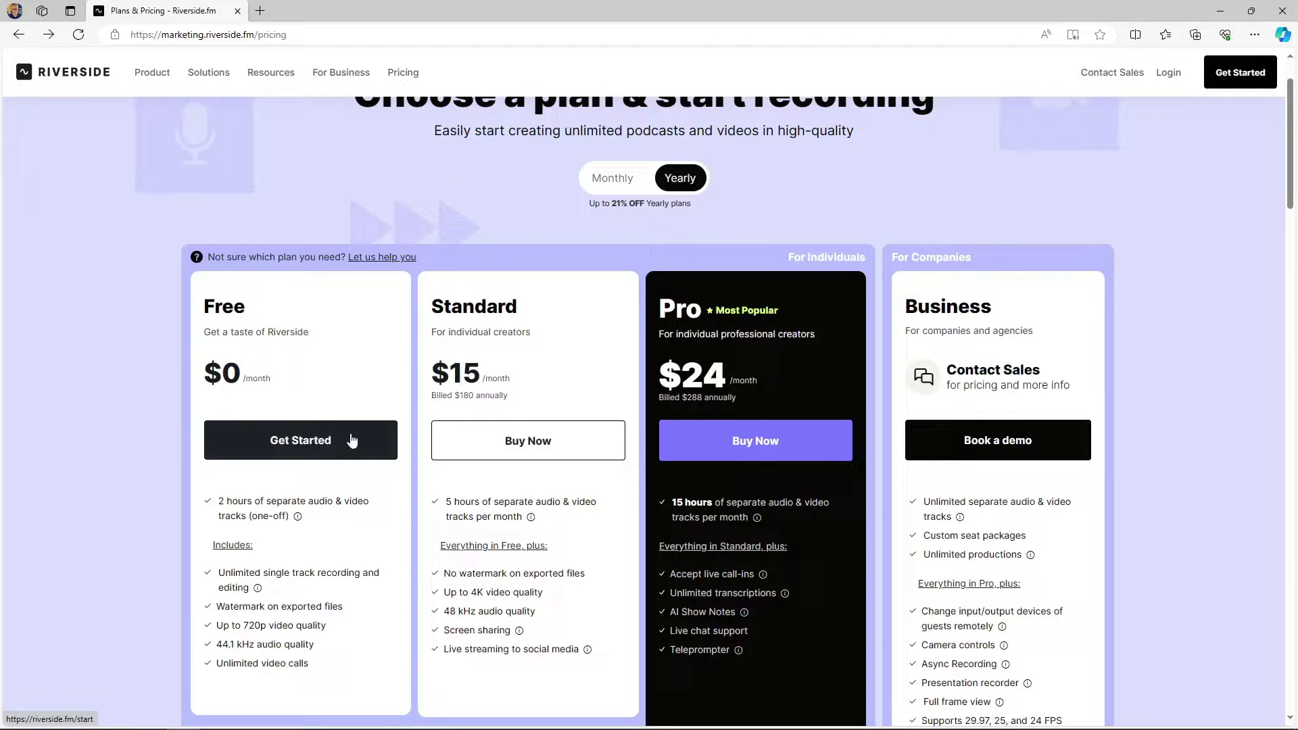
Begin signing up for the Free plan with Get Started
click(352, 440)
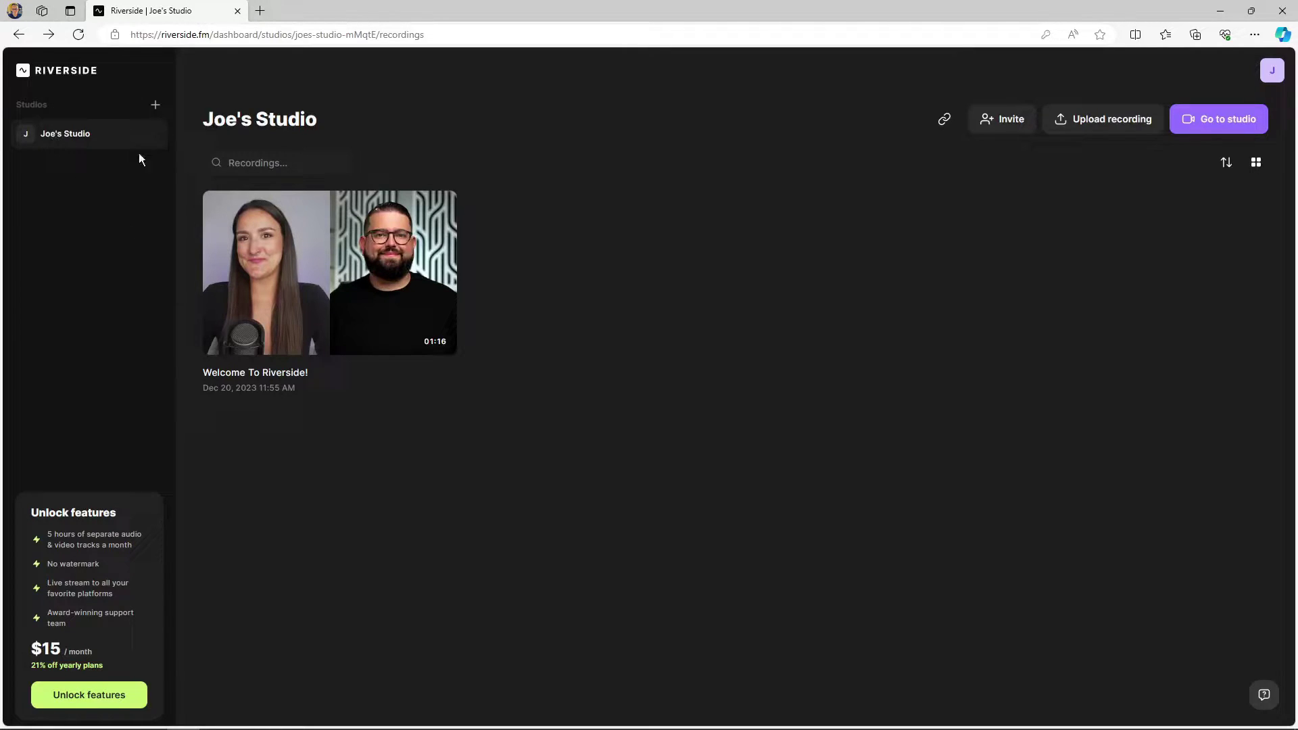
Open the studio's Settings from its options menu and scroll through them
click(153, 135)
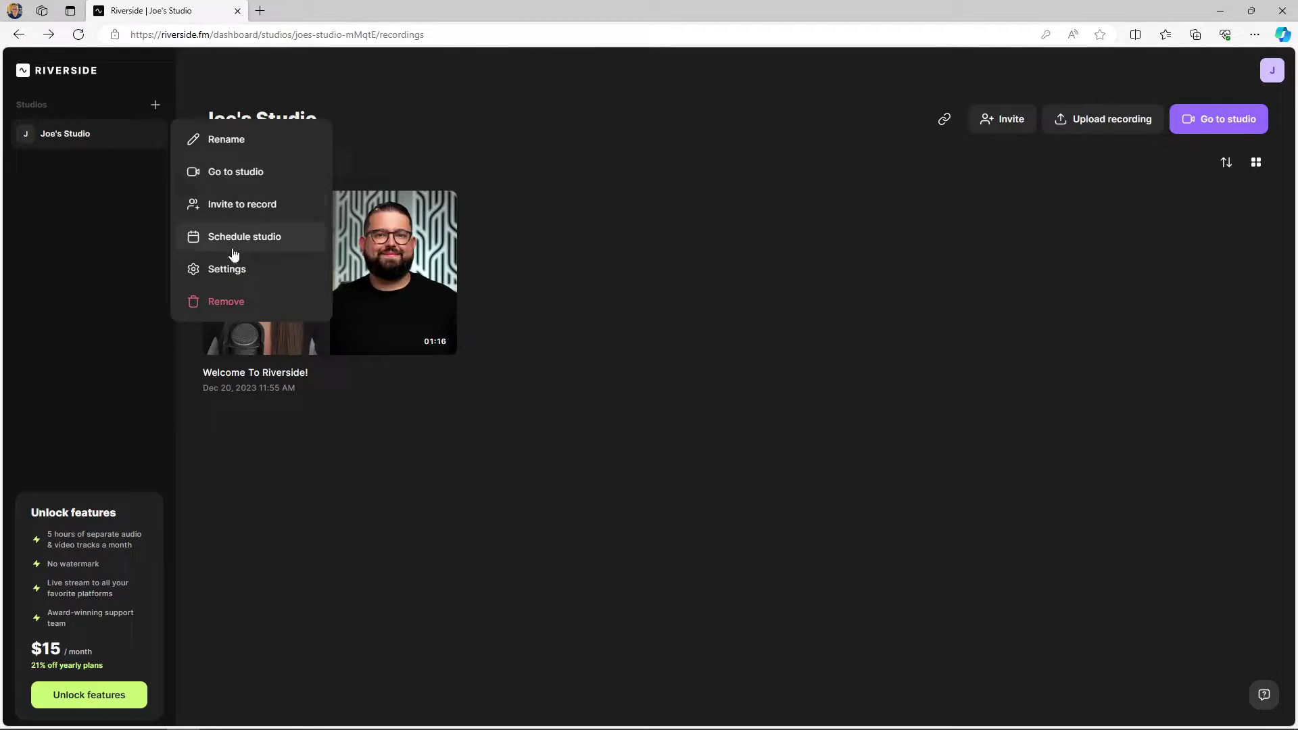
click(233, 269)
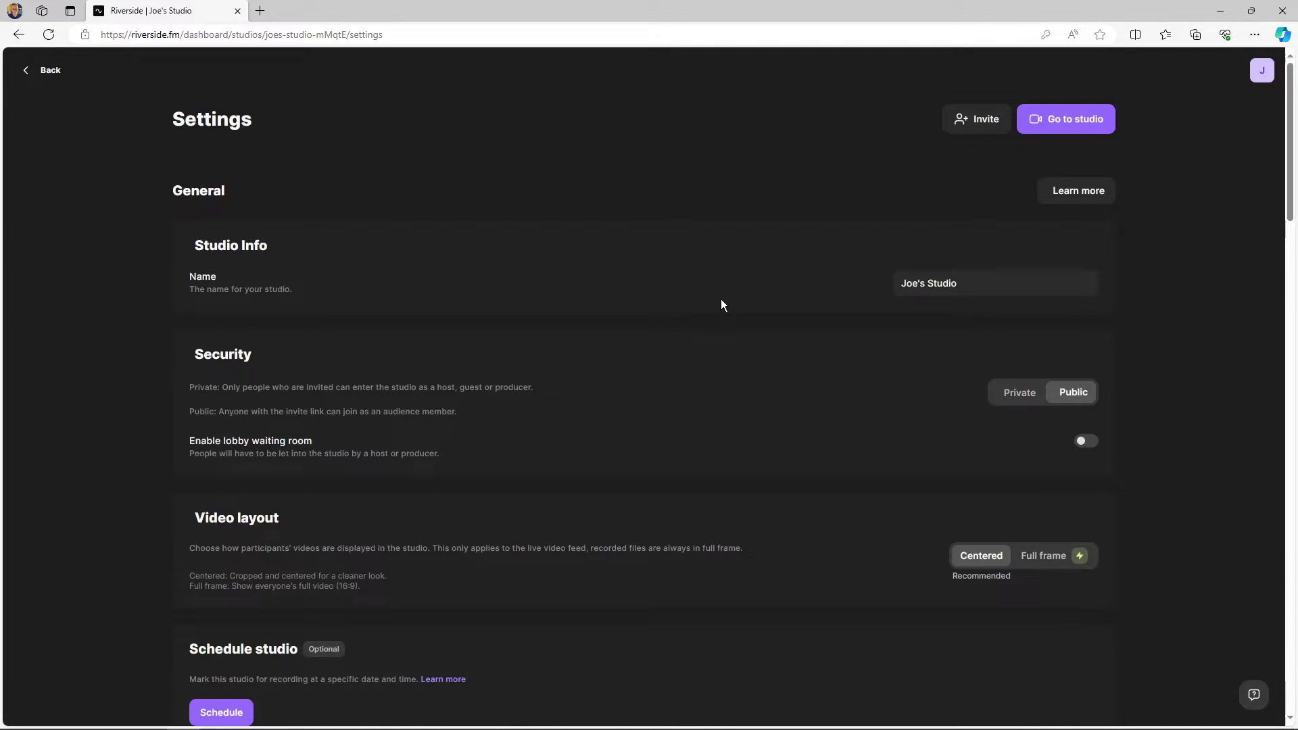
scroll(1055, 305, down, 5)
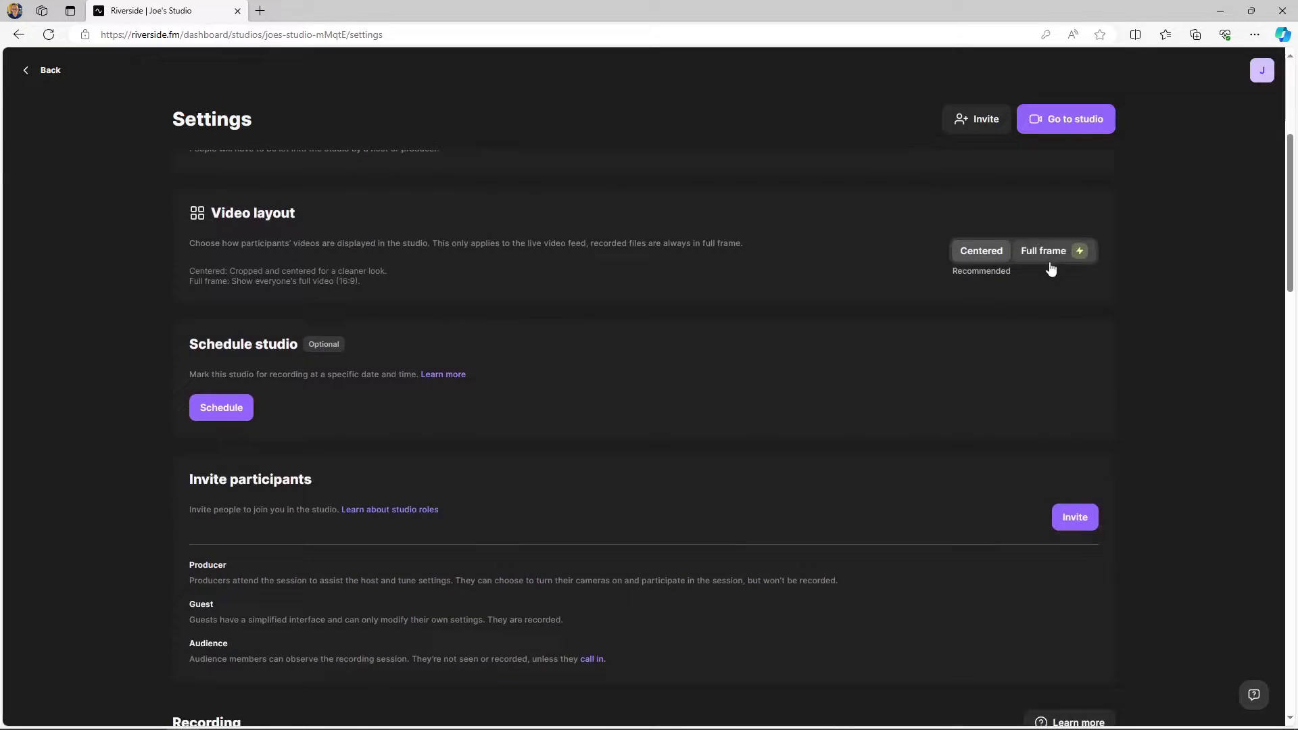
scroll(1040, 271, down, 8)
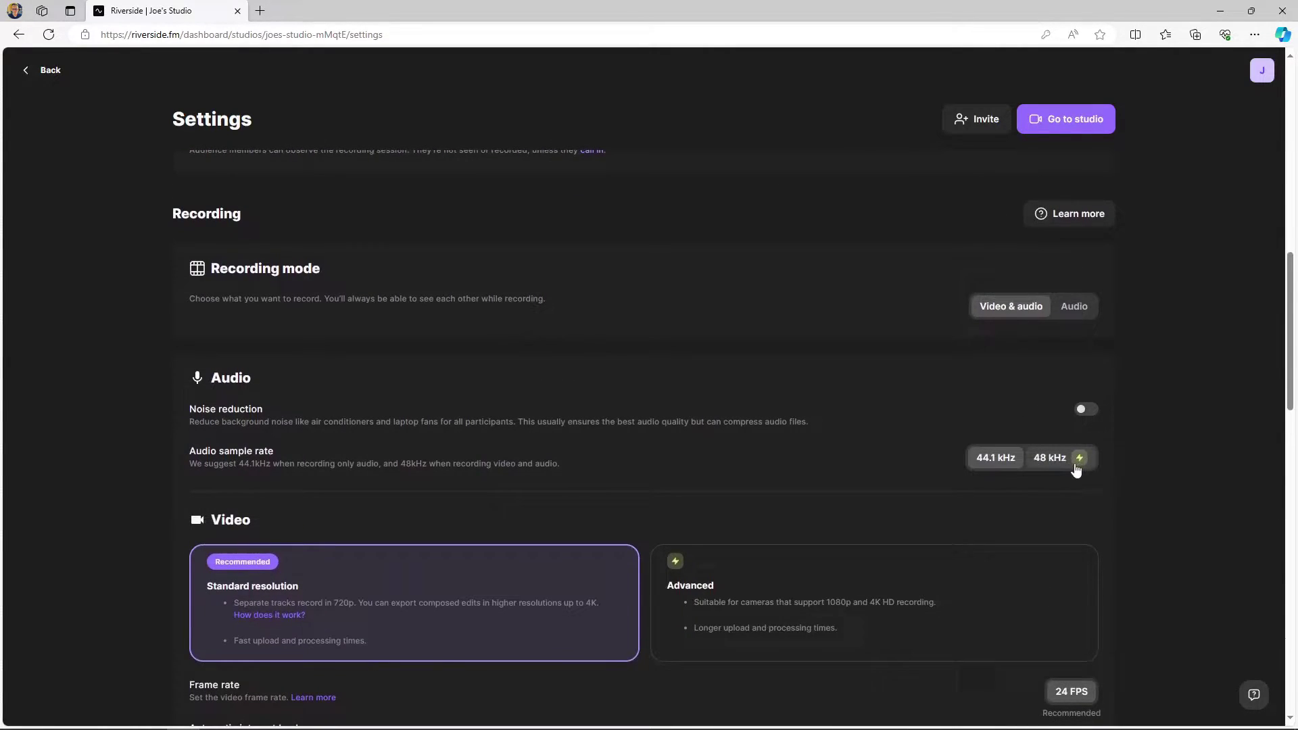
scroll(1014, 463, down, 3)
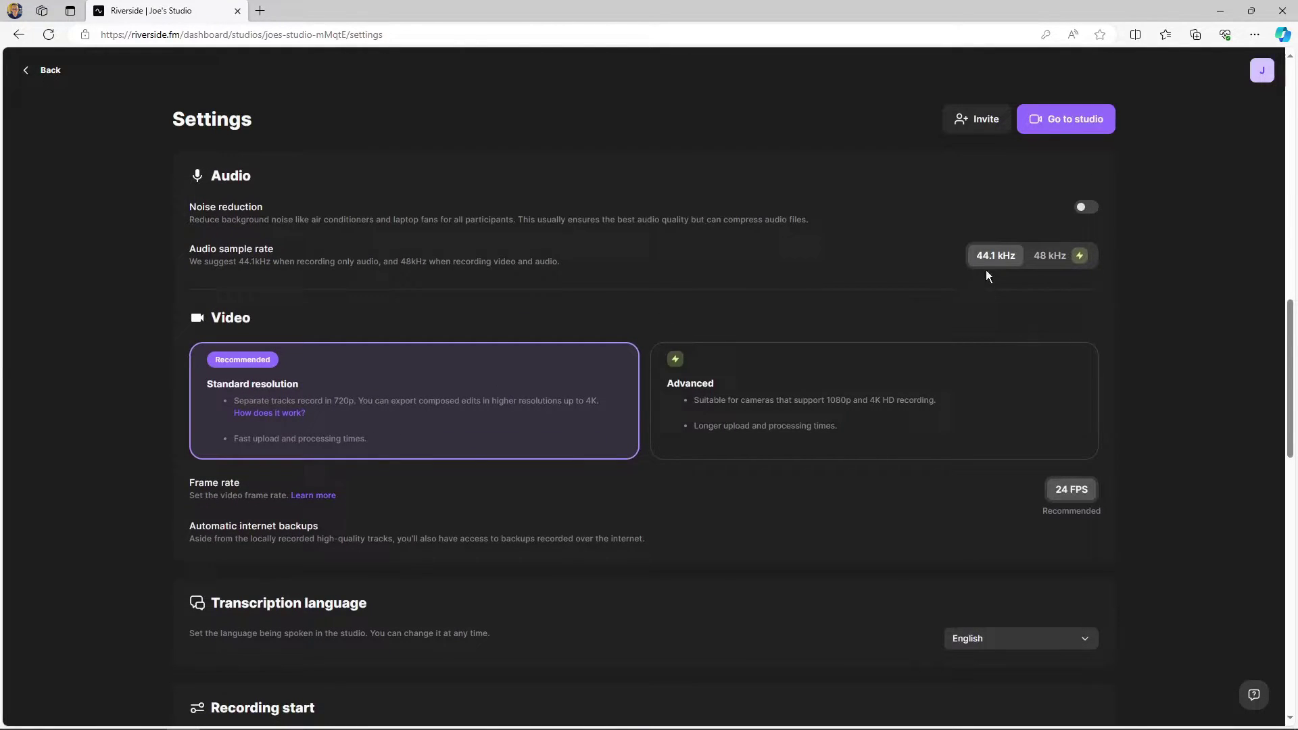
scroll(717, 344, down, 4)
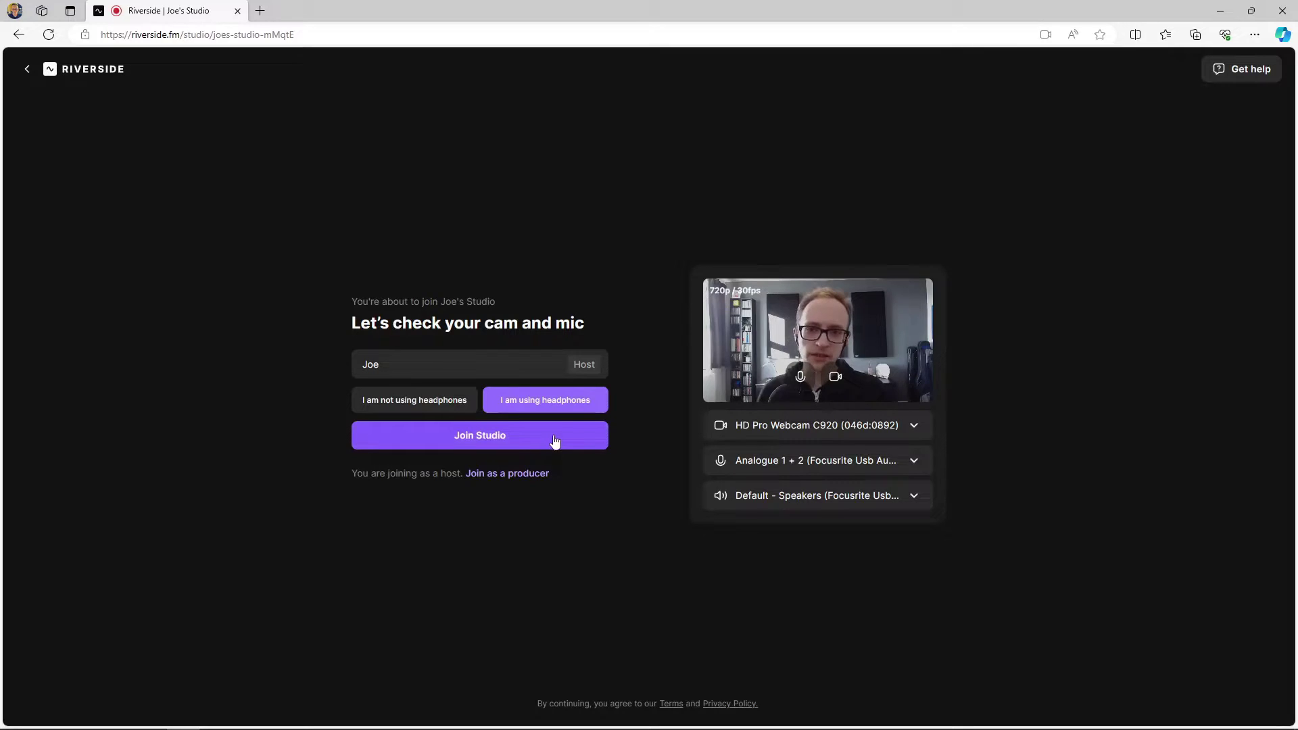
Join the studio and bring up the script and teleprompter options
click(554, 440)
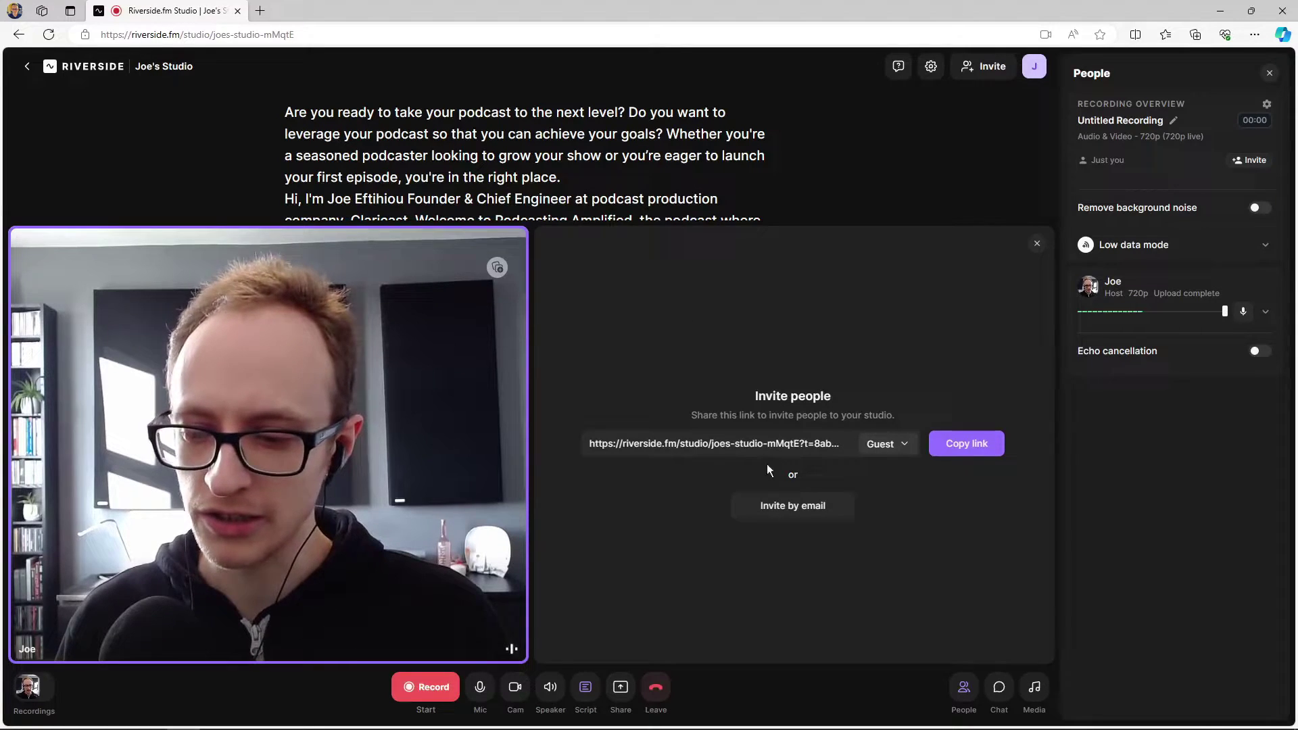
click(586, 687)
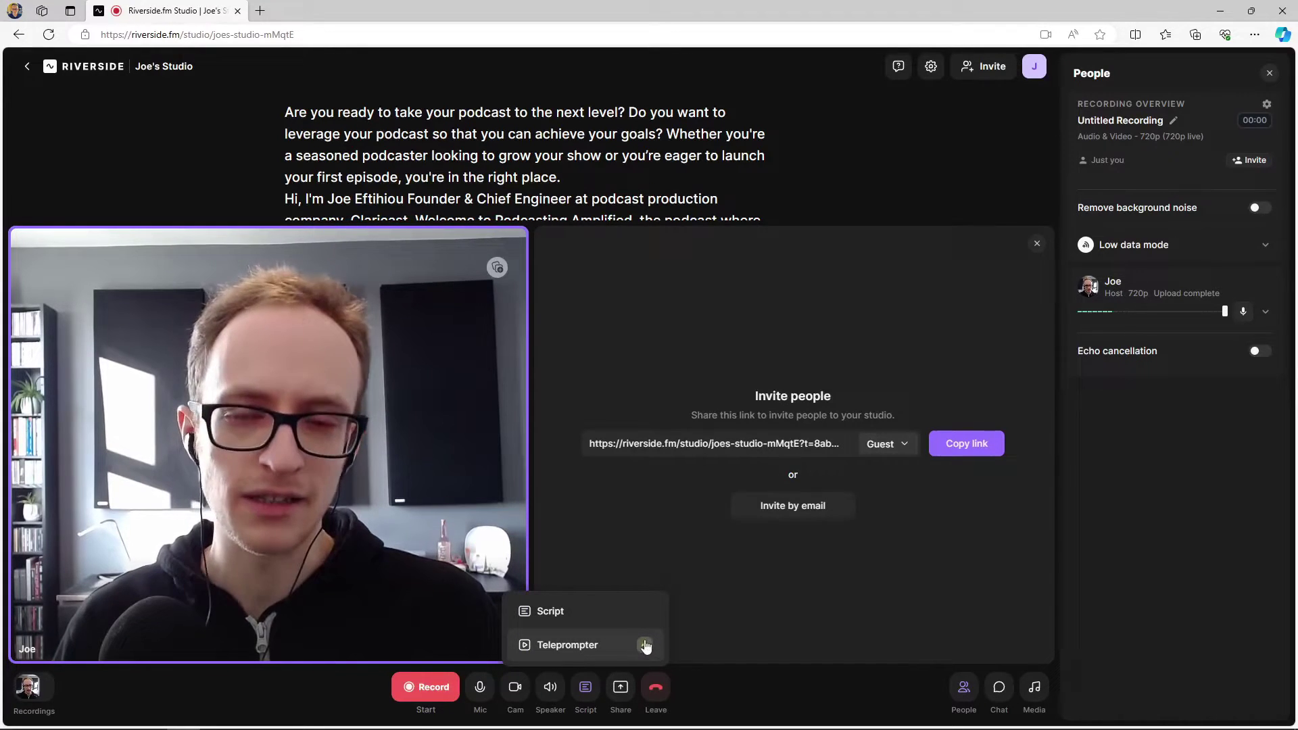
click(594, 694)
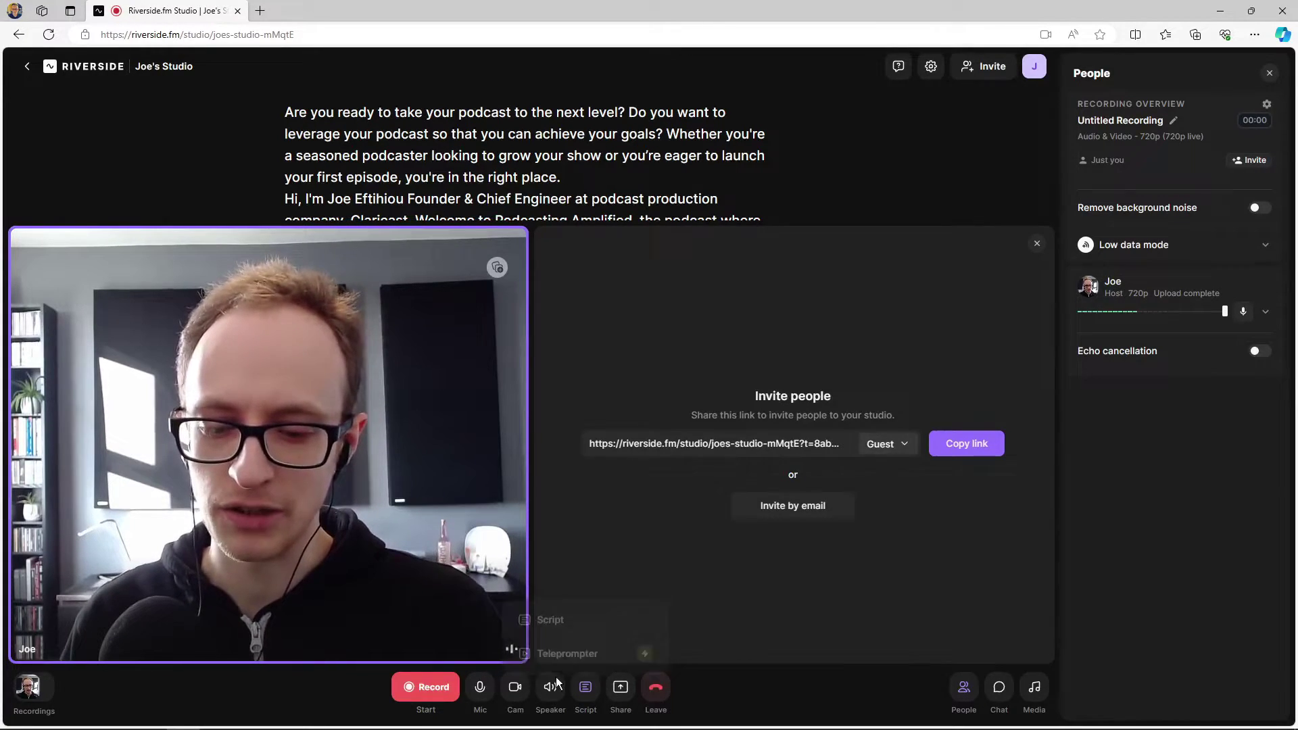
mouse_move(622, 685)
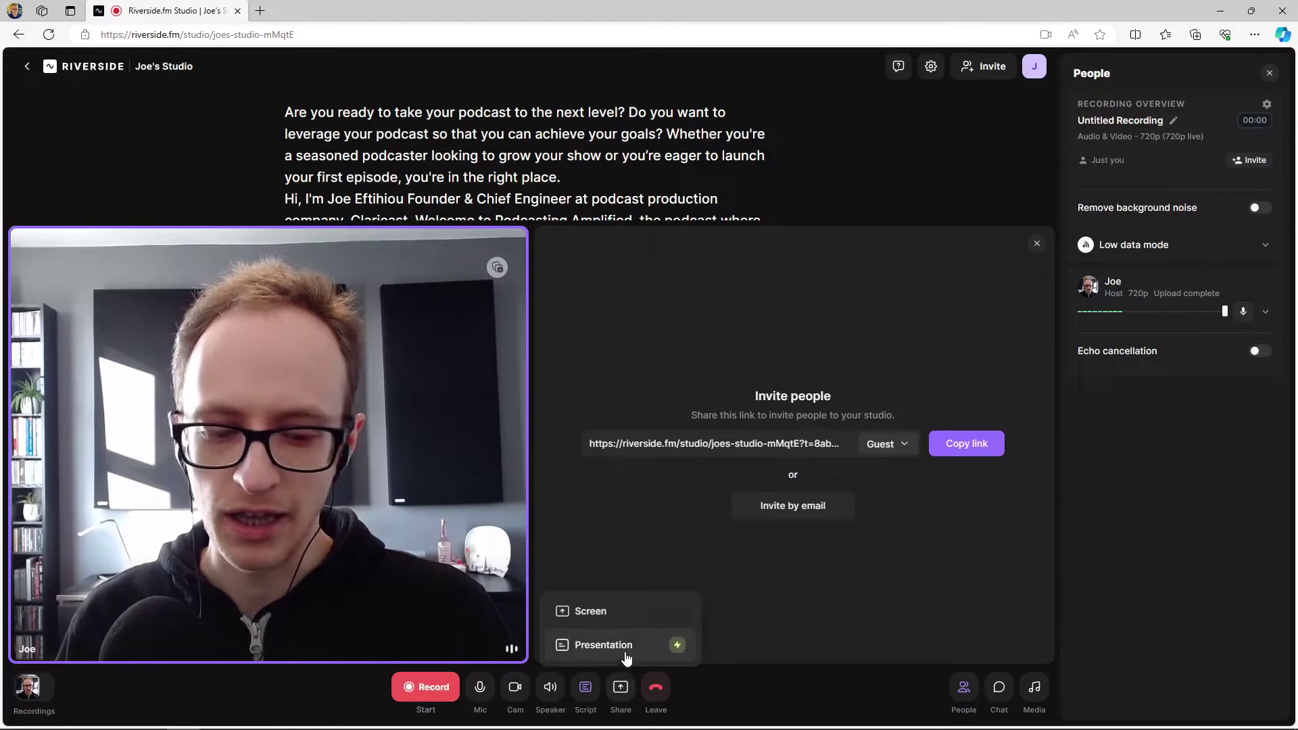
Edit the intro script, then close the Invite people panel
click(539, 134)
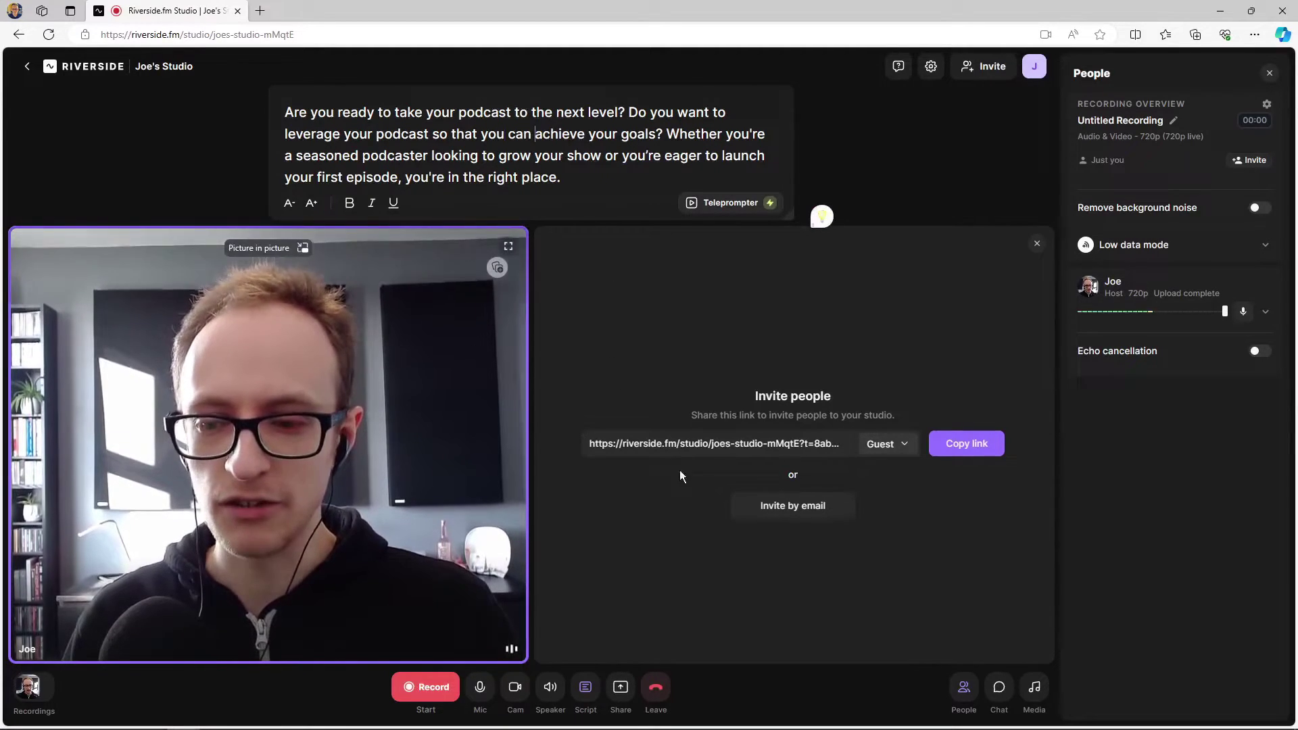
click(1163, 438)
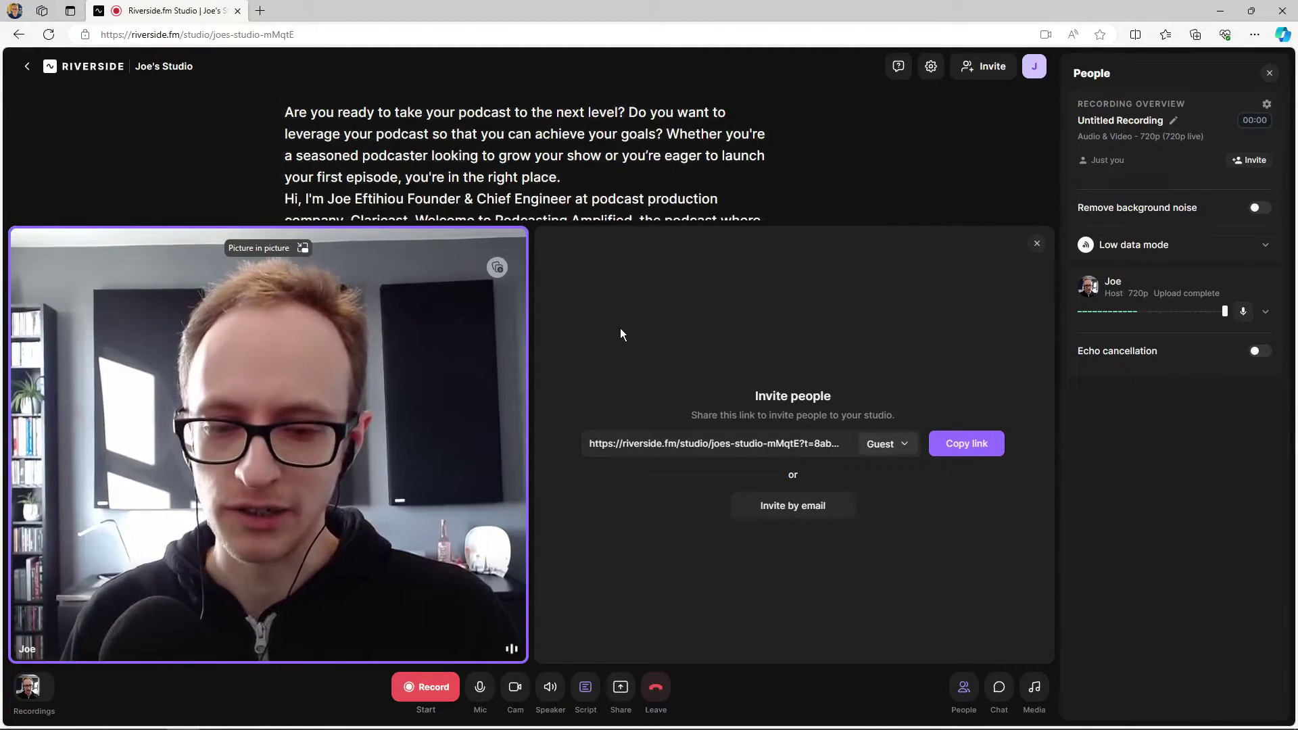
click(1038, 244)
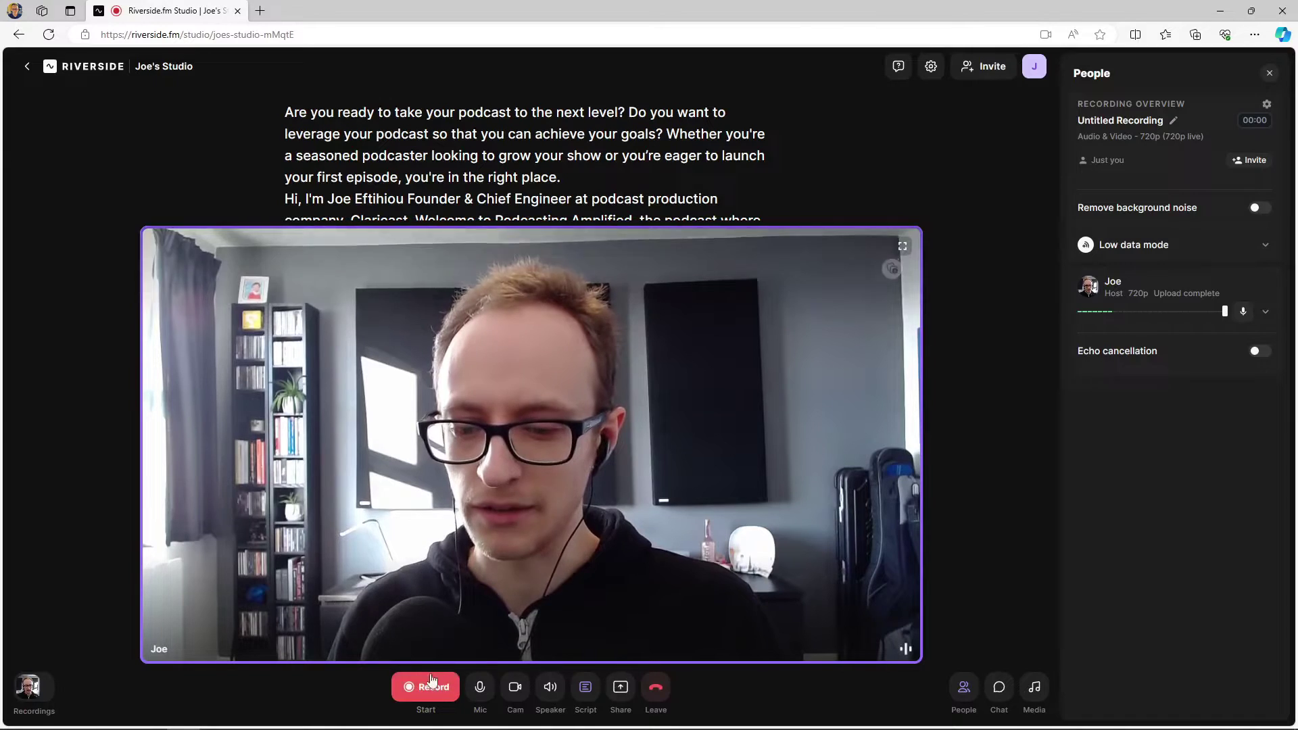
Enter the teleprompter script and rename the recording to 'POD Trailer'
click(507, 178)
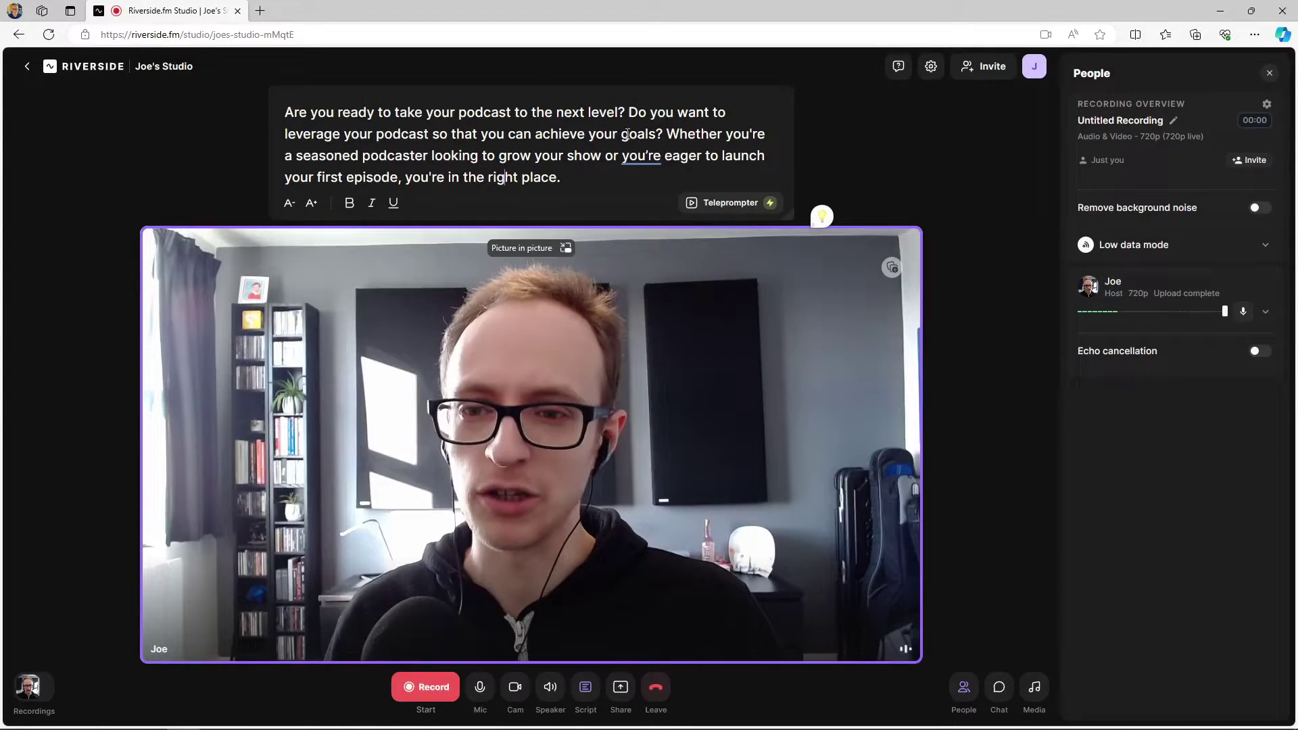
click(1174, 121)
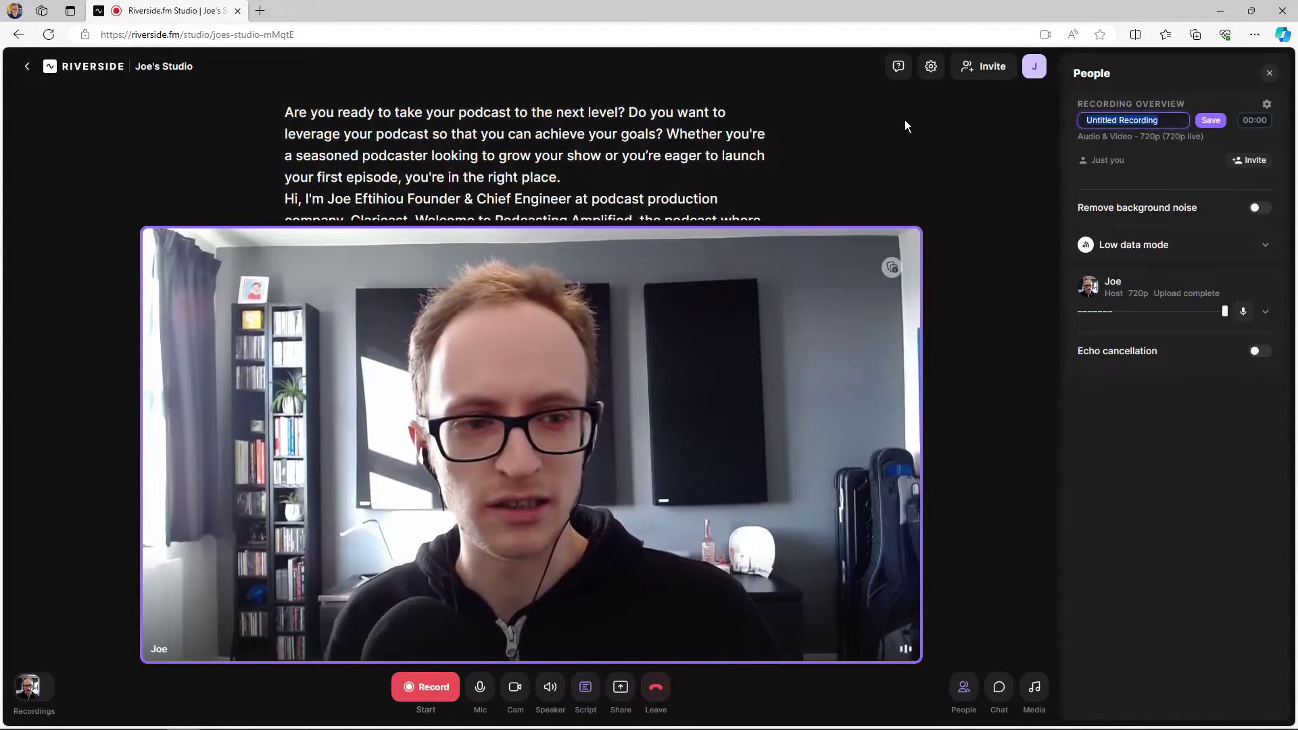
text(POD Trailer)
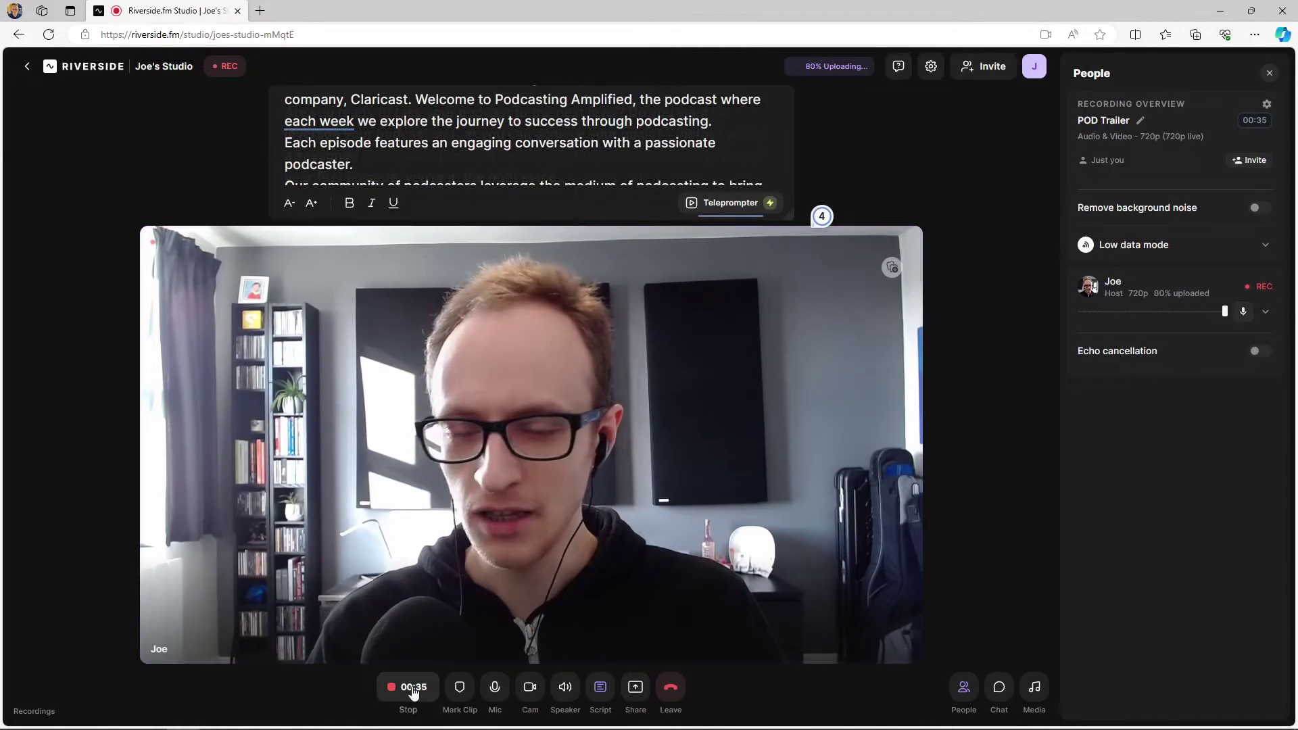
Stop recording and open the POD Trailer recording from the saved recordings list
click(412, 687)
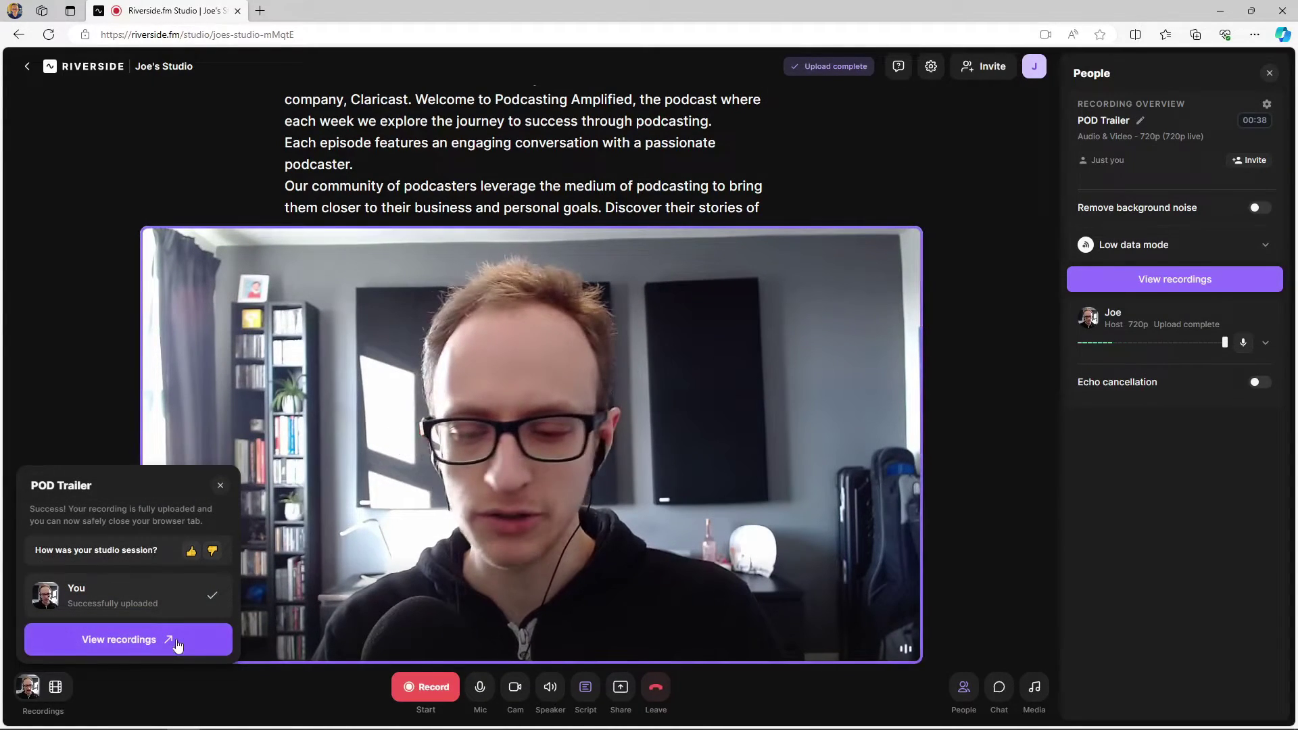
click(177, 645)
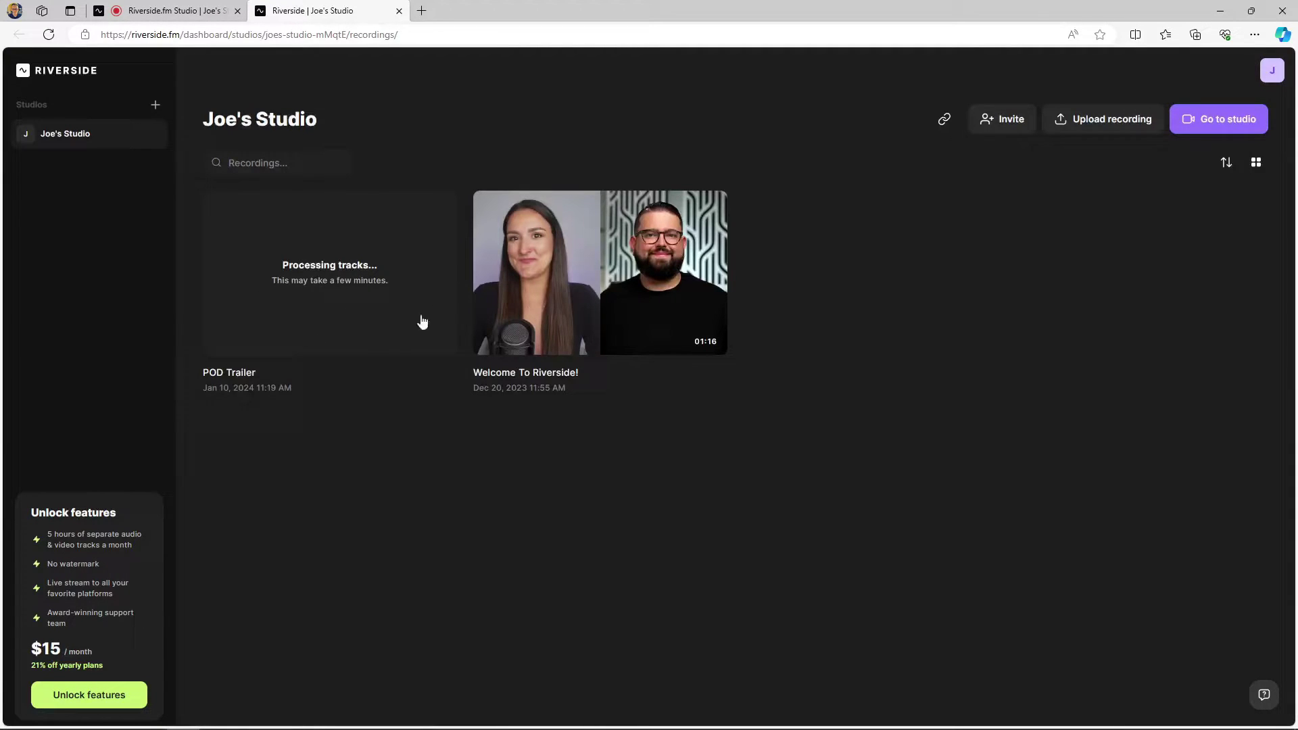
click(242, 341)
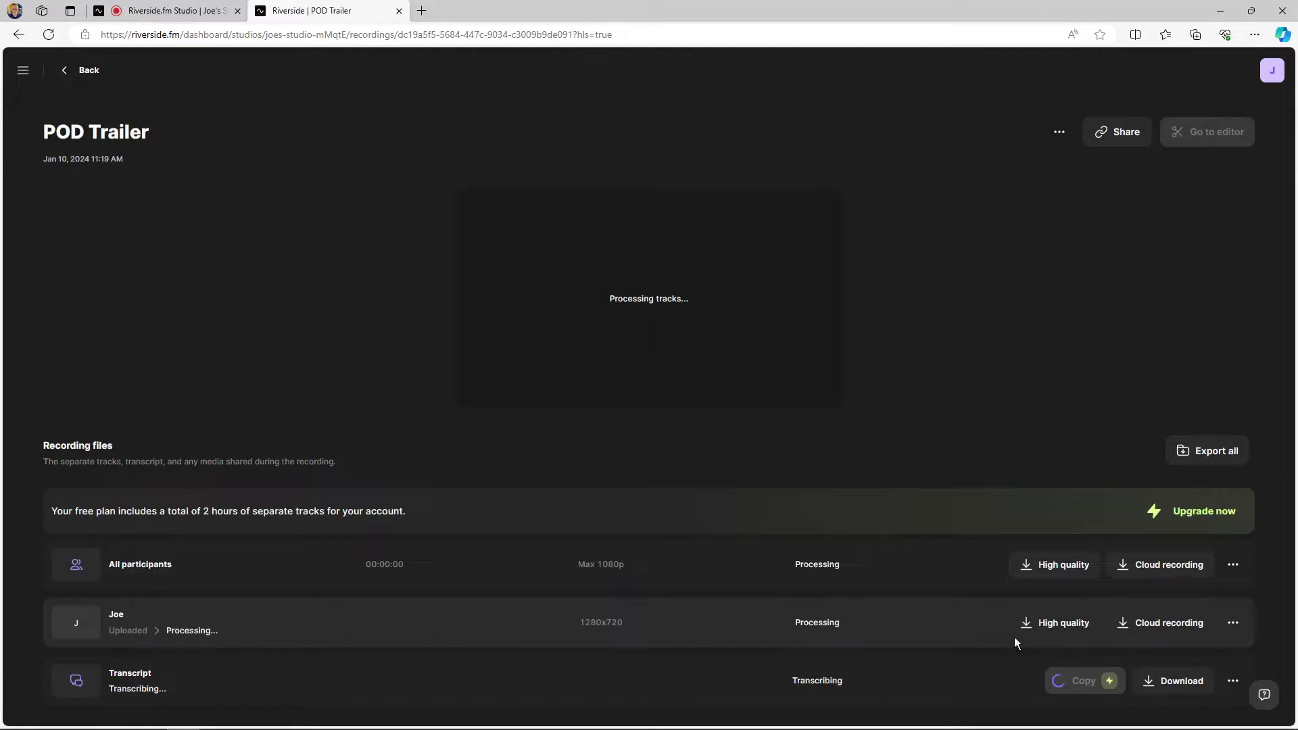
click(1071, 629)
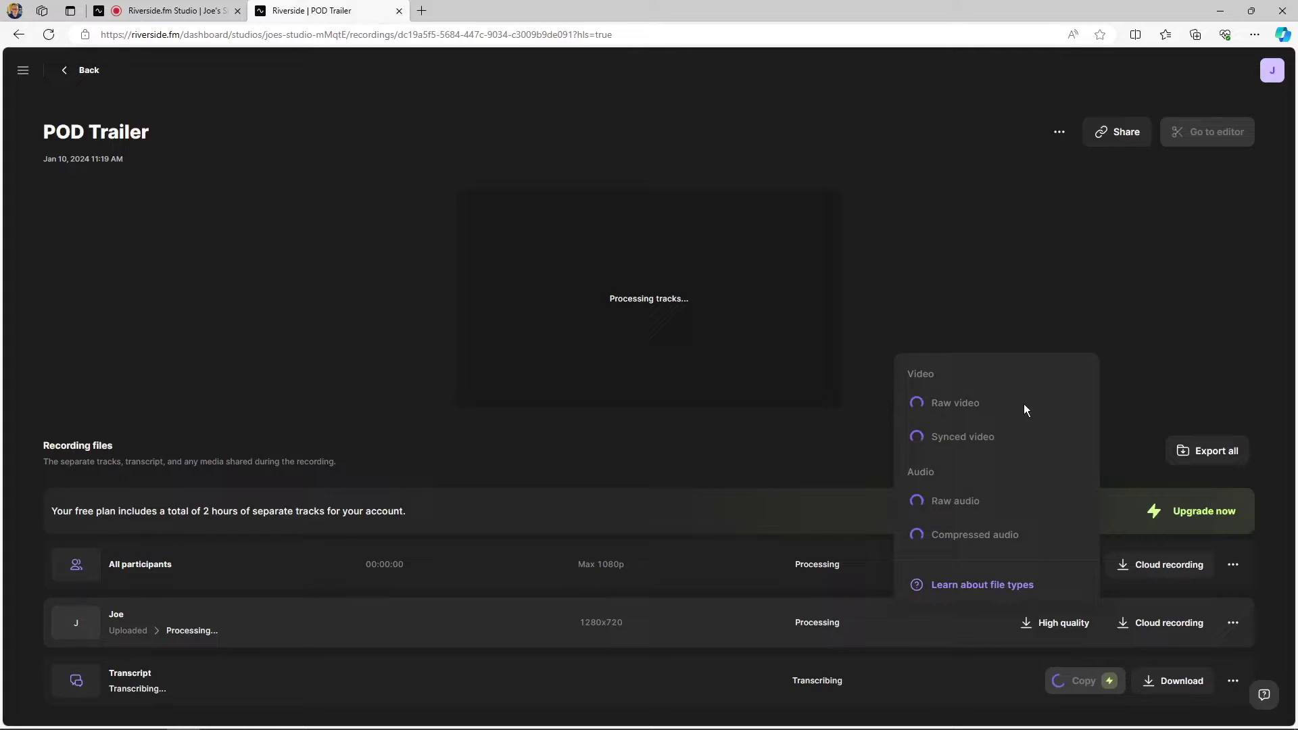
click(1147, 379)
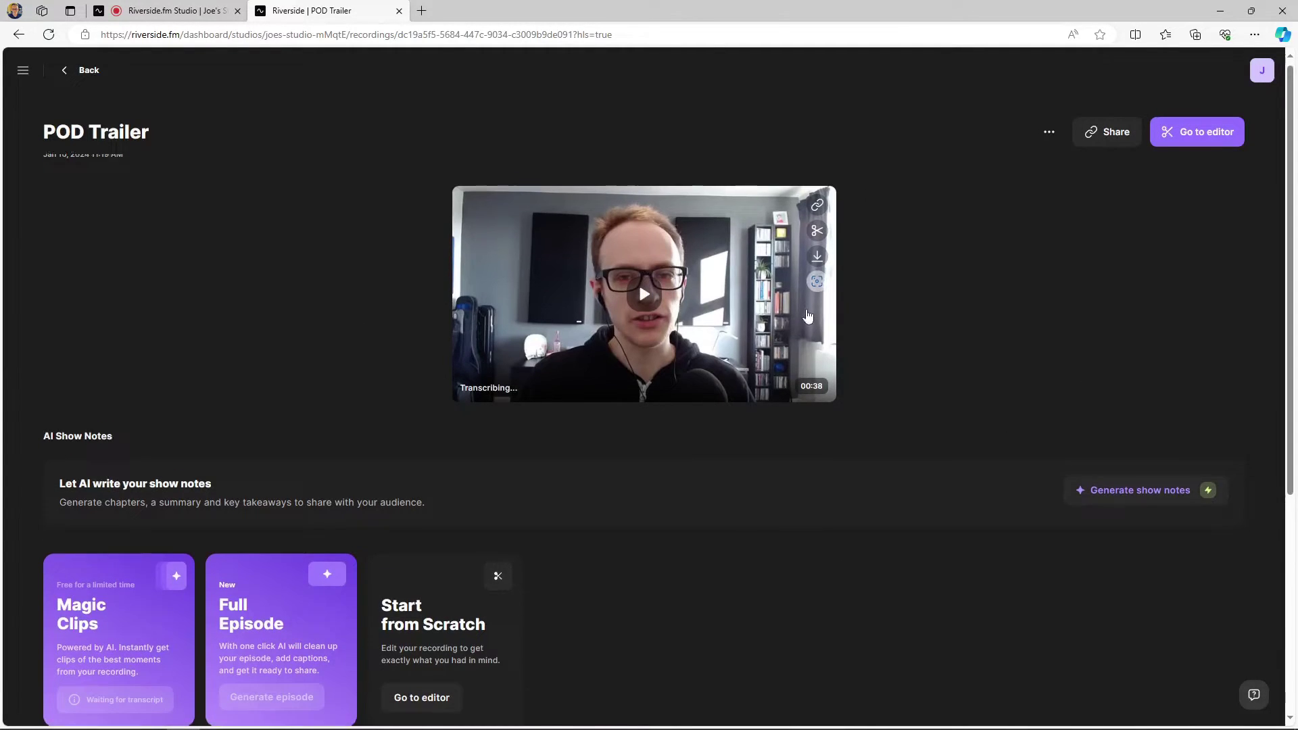
scroll(1175, 383, down, 3)
scroll(1177, 379, up, 1)
mouse_move(1204, 394)
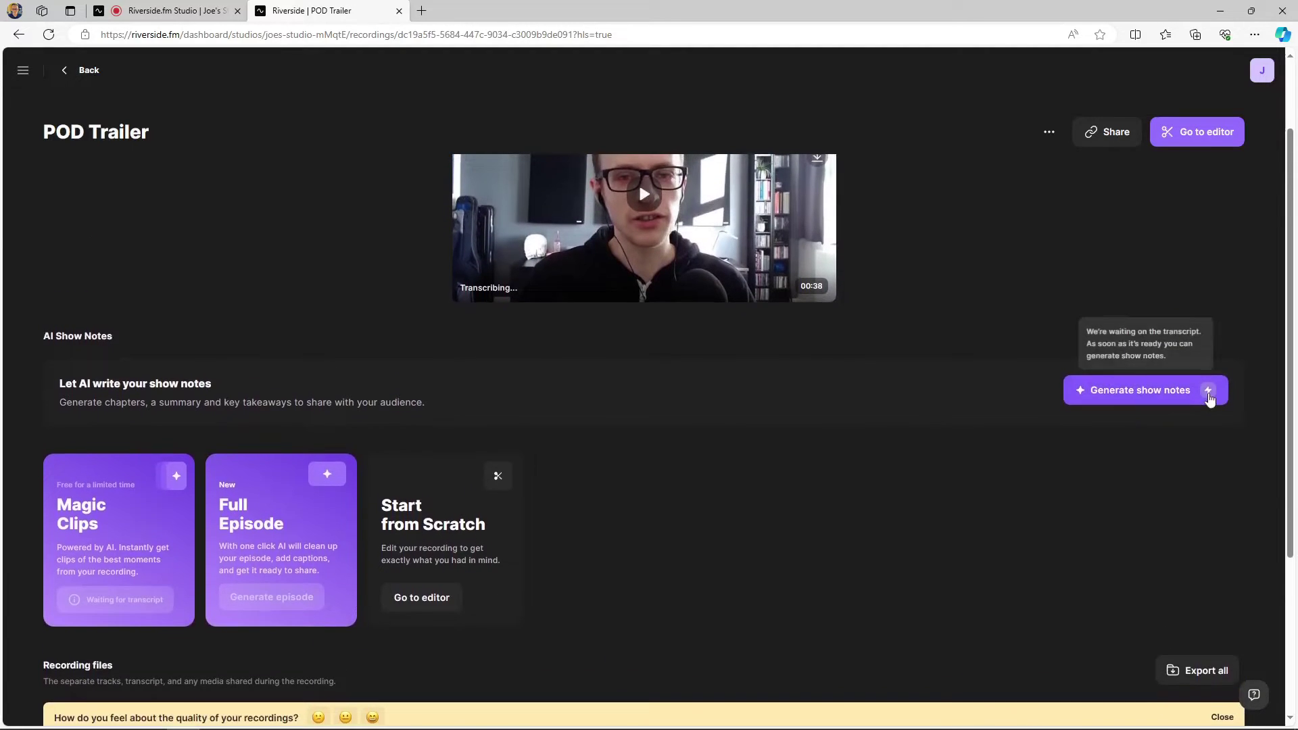
scroll(729, 353, down, 4)
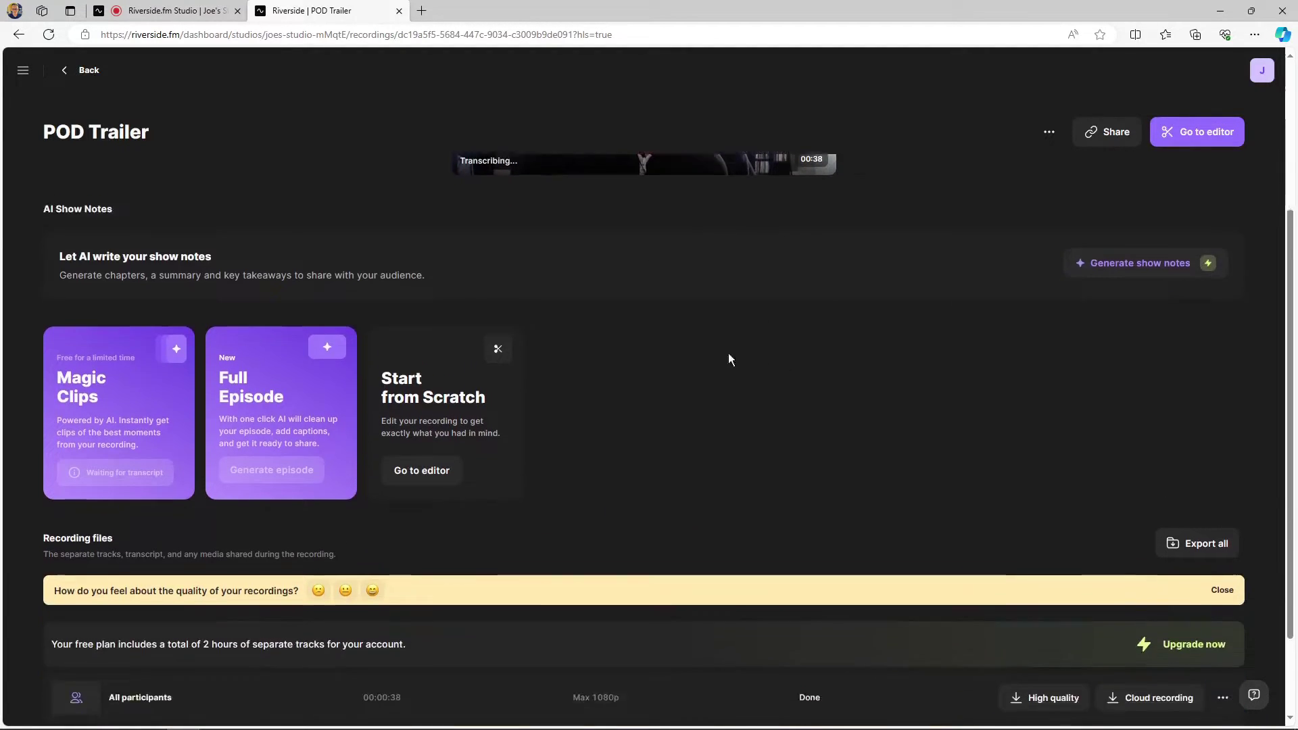
scroll(665, 328, up, 1)
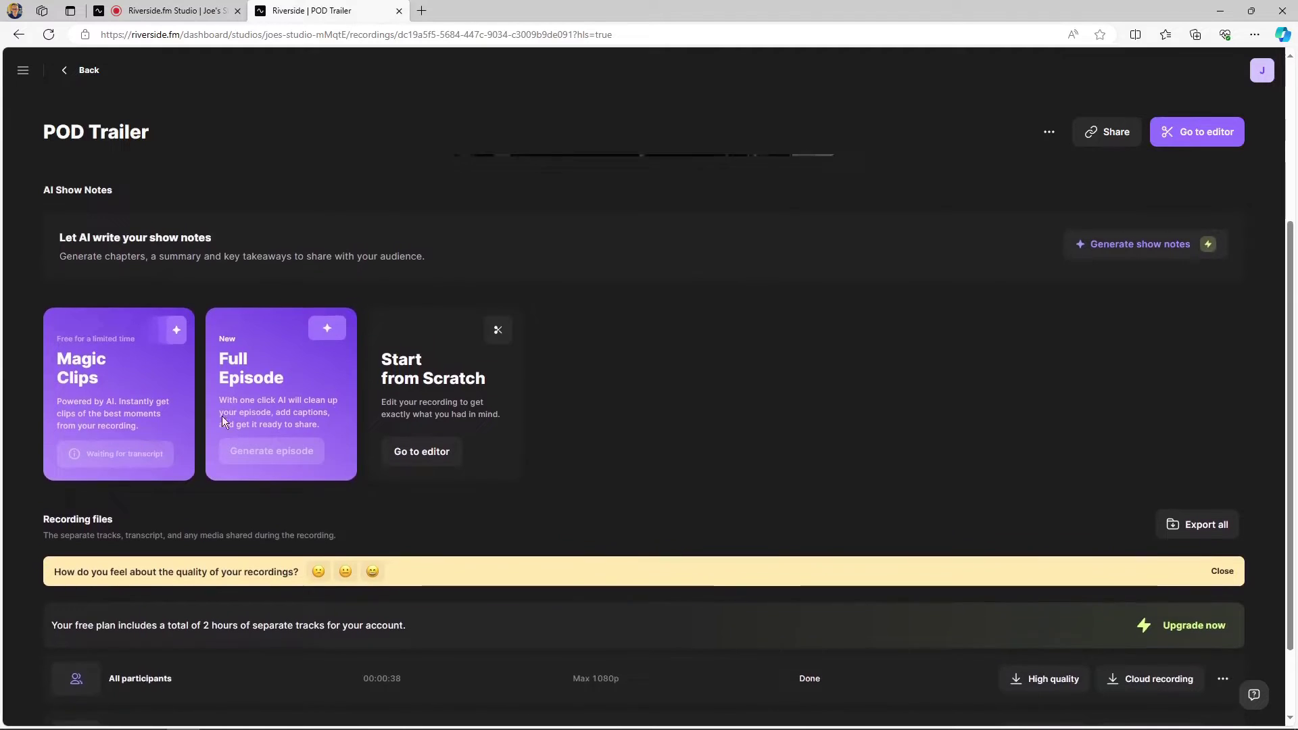
scroll(516, 435, up, 4)
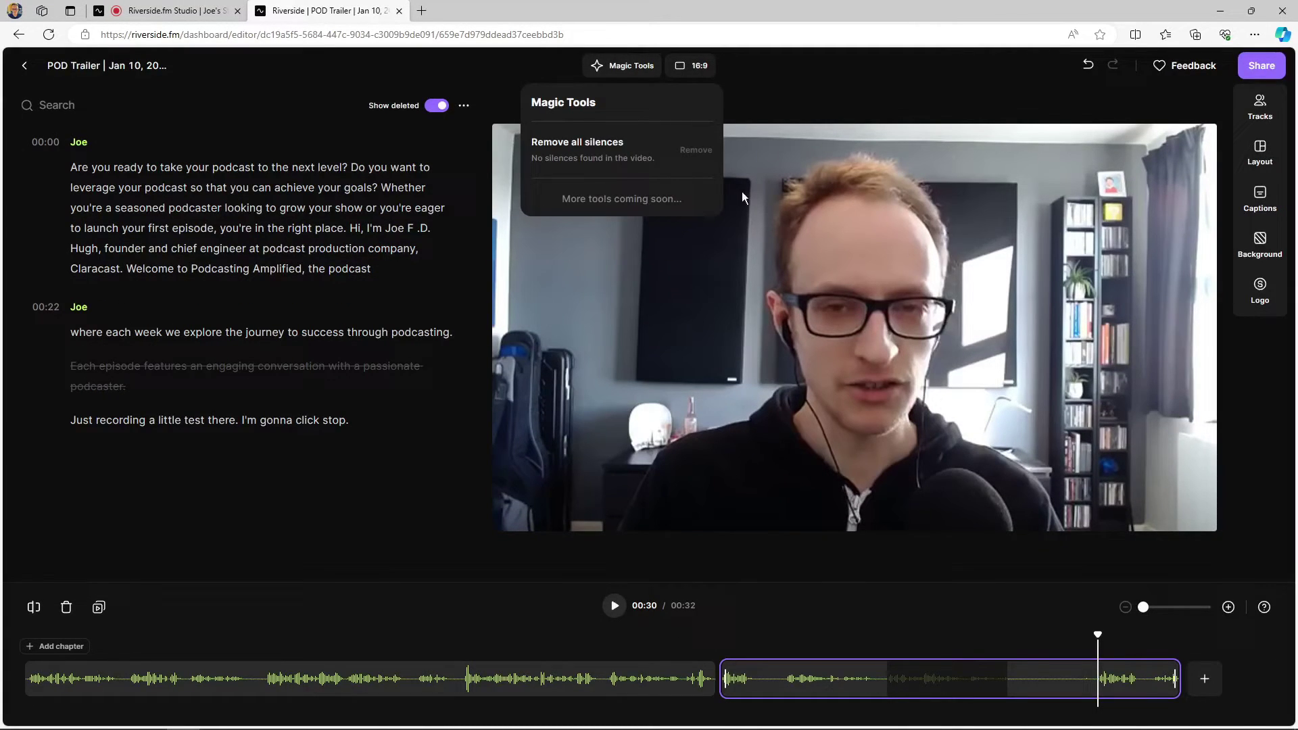
Close the Magic Tools dropdown in the POD Trailer editor
click(814, 109)
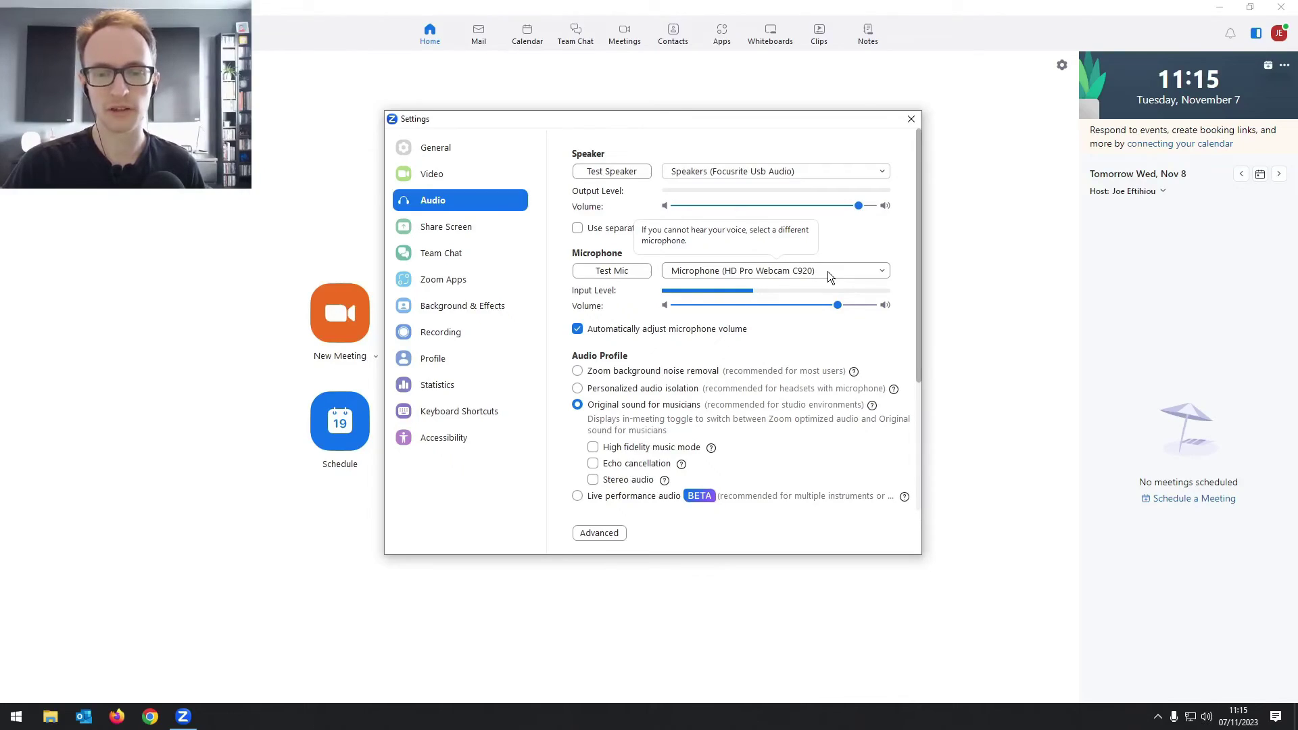
Expand Zoom's Microphone dropdown to see the available microphones
click(828, 270)
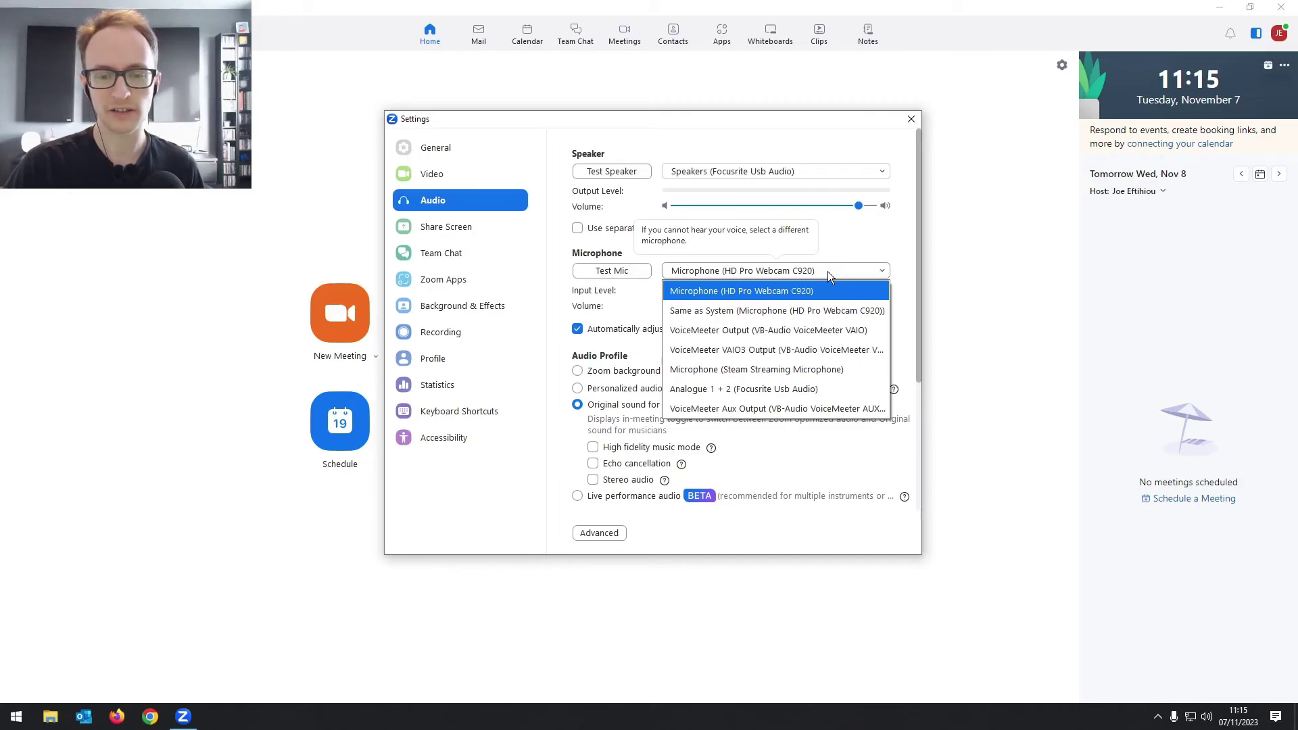